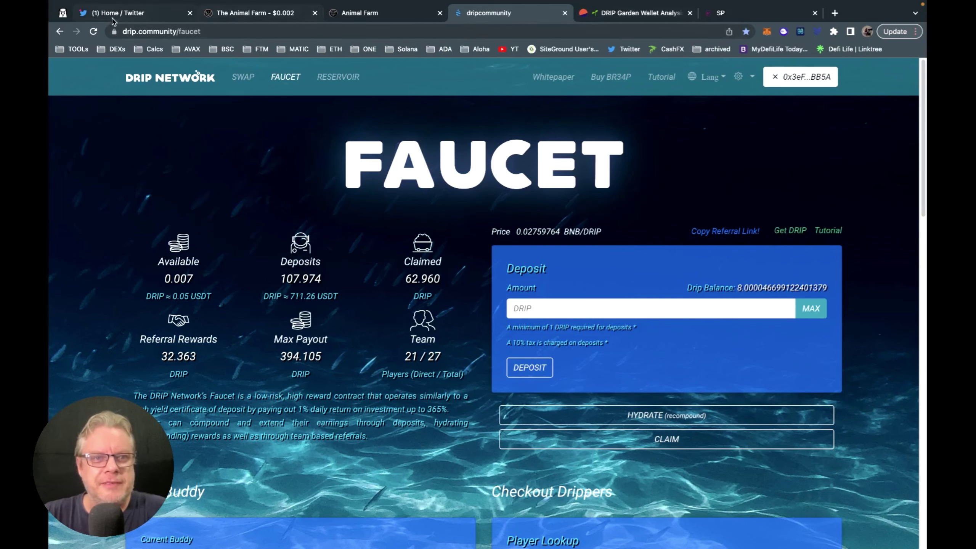
Step: Bring up the tweet's DRIP compounding chart: 10→100 takes 244 days, 100→200 takes 73
left_click(61, 13)
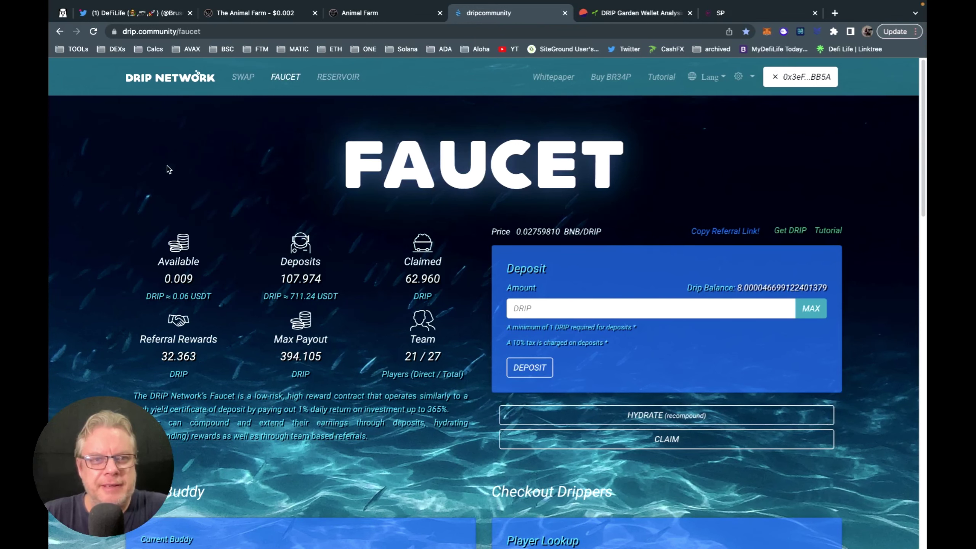
left_click(115, 14)
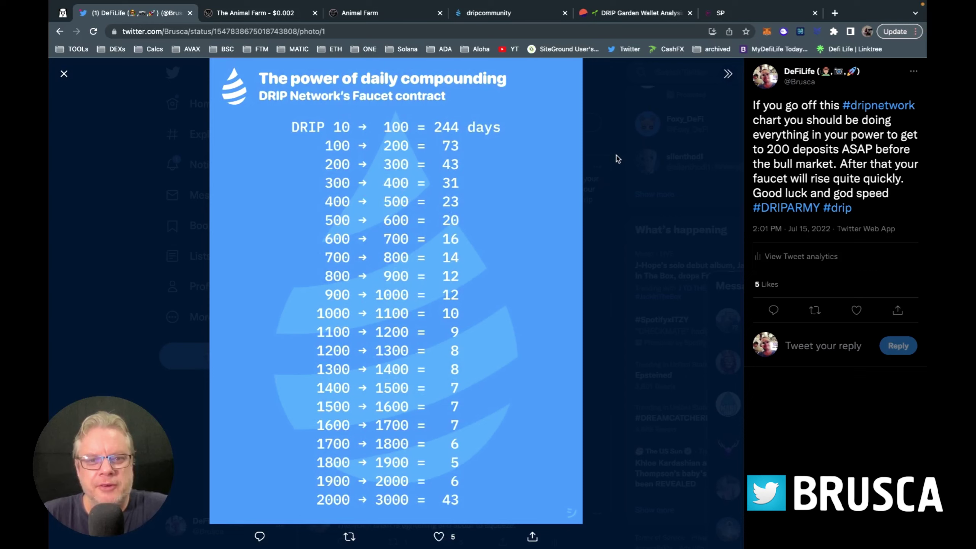
Step: Back on the DRIP faucet page, start a team airdrop using my own wallet address
key("super+4")
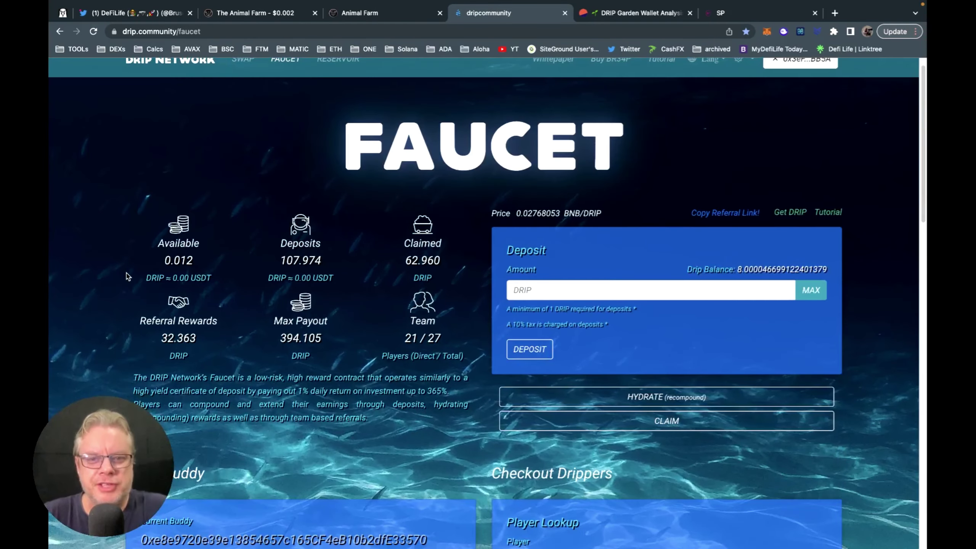
scroll(127, 273, "down", 10)
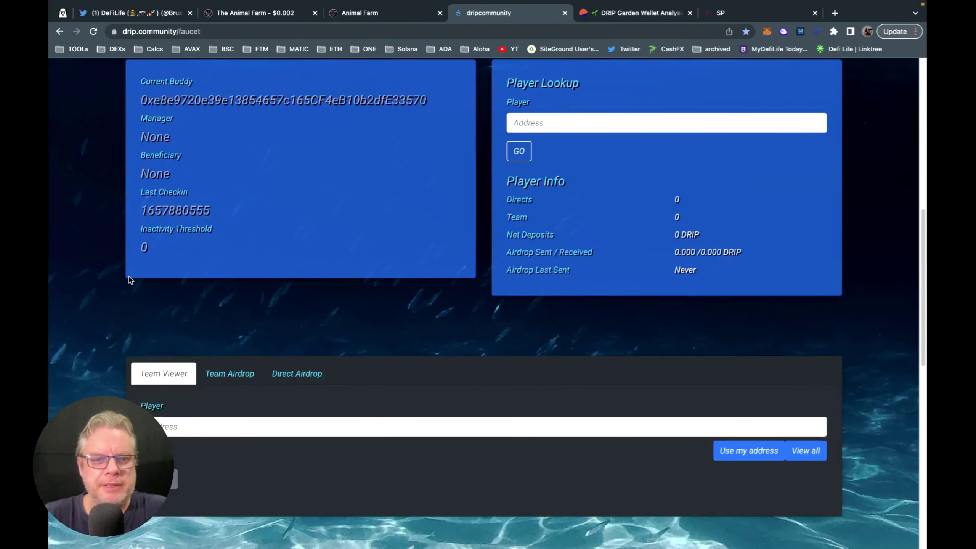
left_click(230, 373)
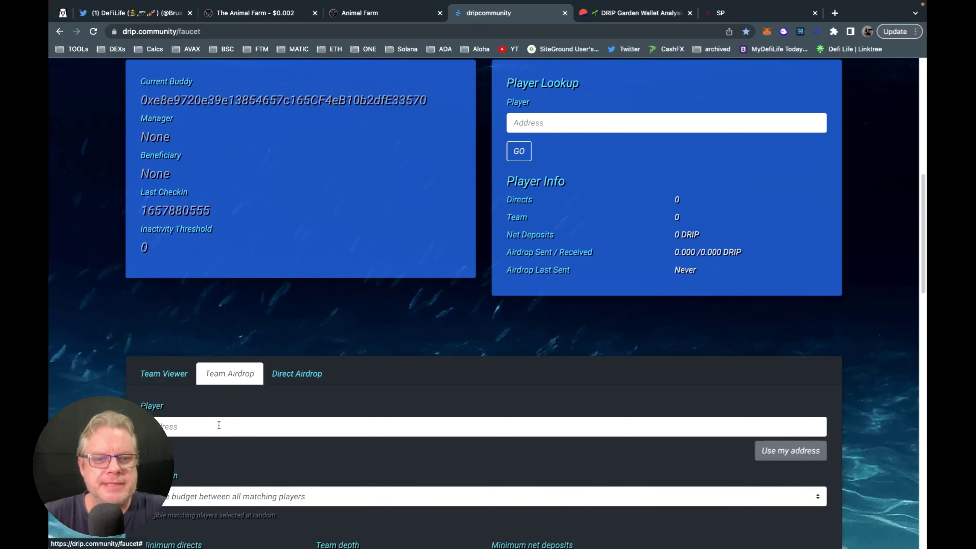
left_click(821, 454)
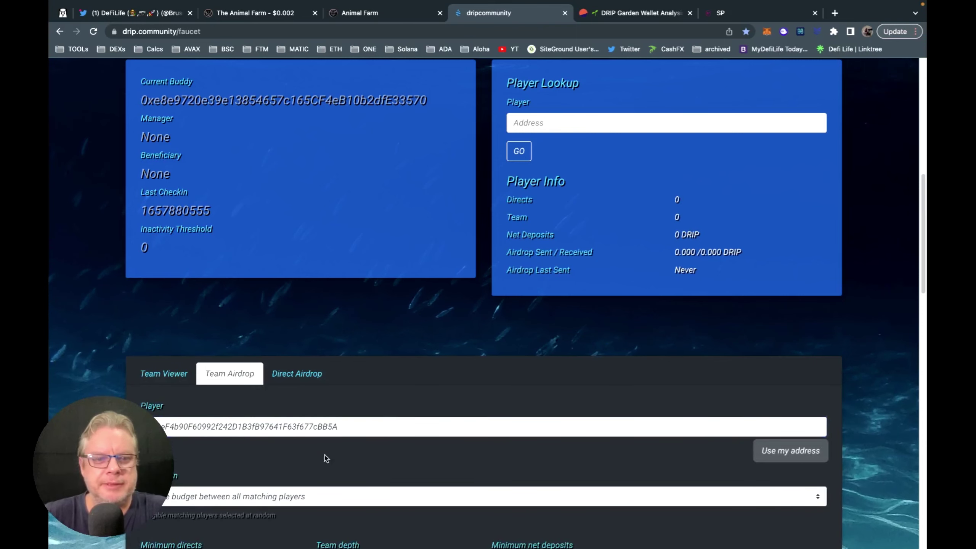
Step: Run the airdrop with an 8 DRIP budget, listing 20 eligible of 21 candidates
scroll(327, 458, "down", 6)
left_click(165, 366)
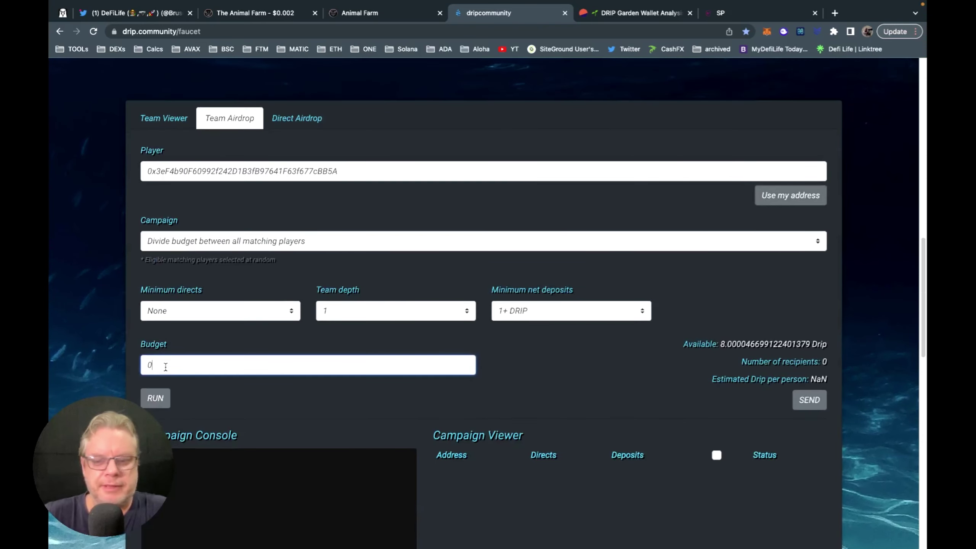
key("BackSpace")
type("8")
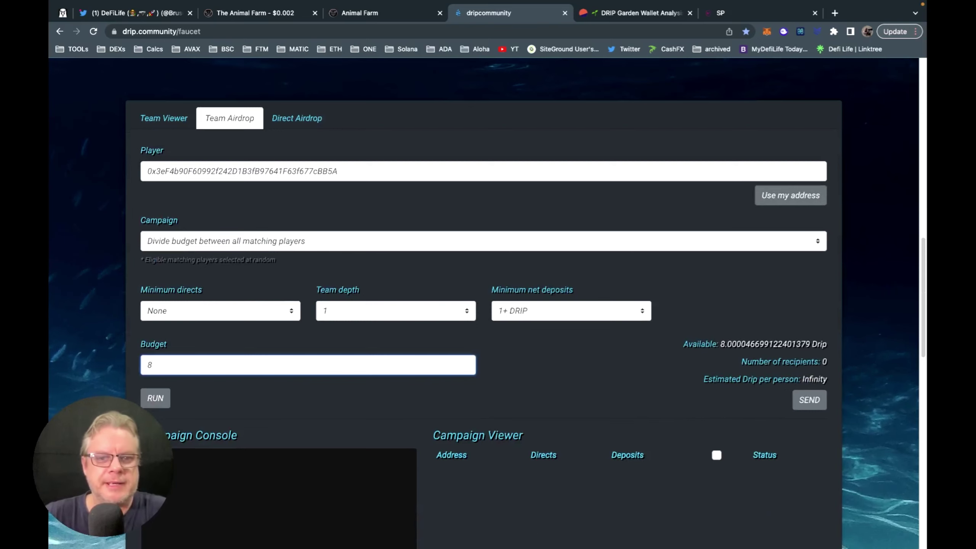
left_click(156, 398)
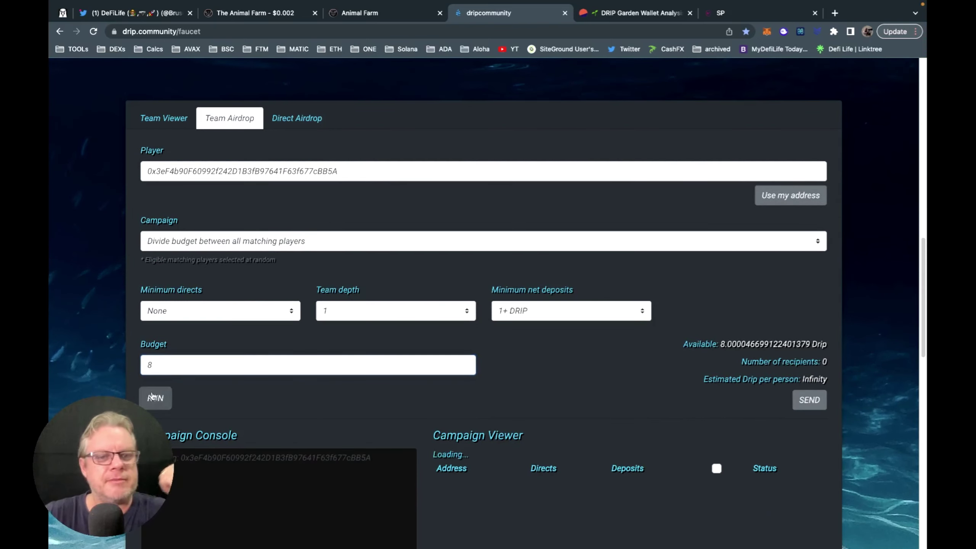
scroll(244, 253, "down", 5)
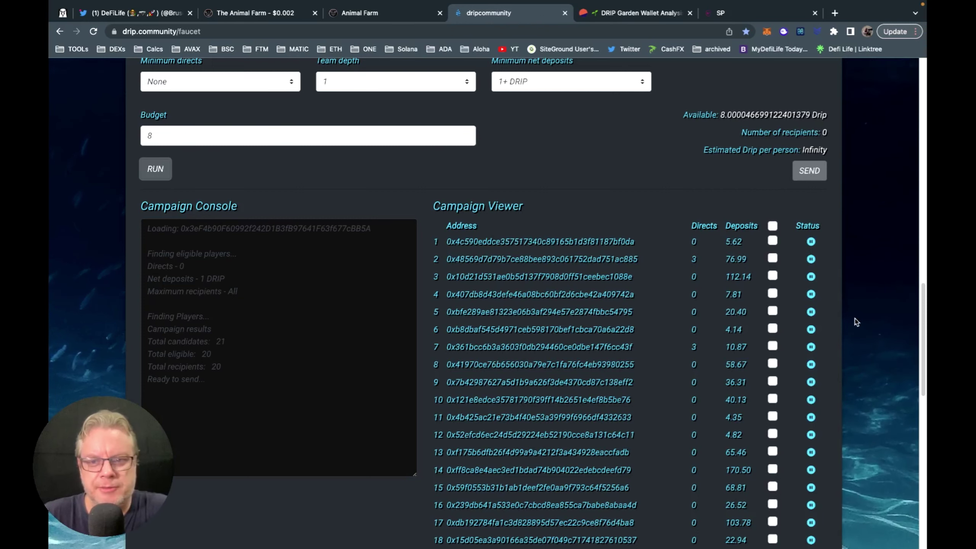
scroll(855, 321, "down", 1)
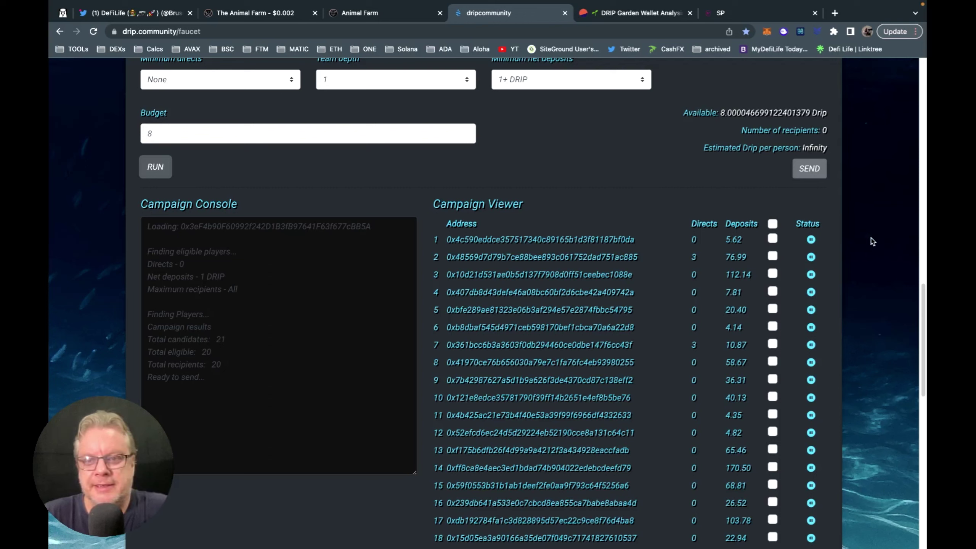
Step: Select all 20 eligible team members as airdrop recipients
left_click(772, 224)
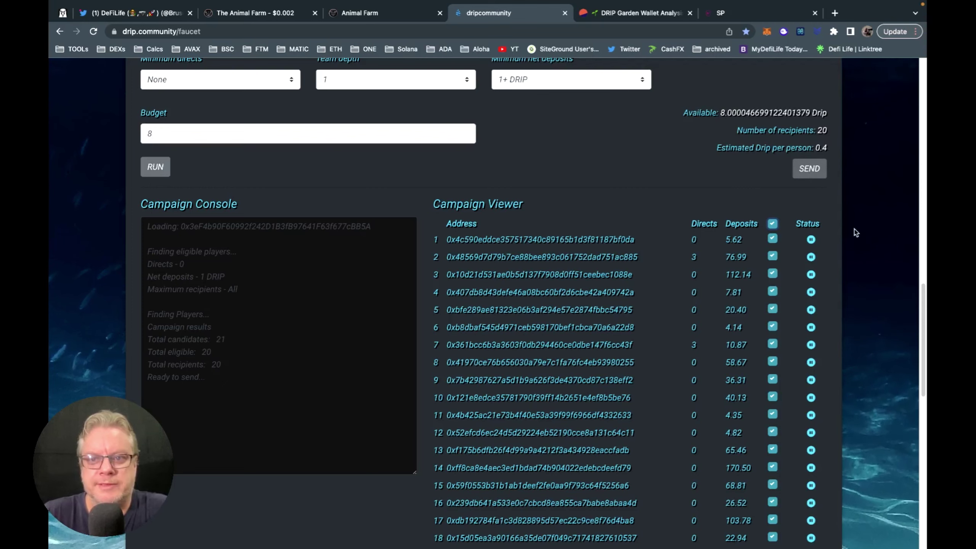
scroll(884, 270, "down", 1)
scroll(884, 270, "down", 3)
scroll(881, 272, "up", 12)
scroll(849, 276, "down", 12)
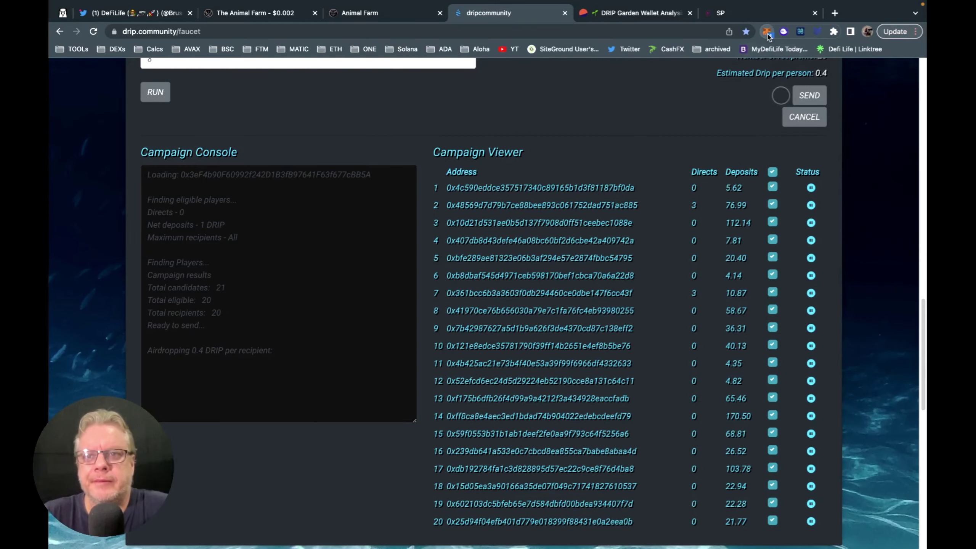
scroll(705, 320, "down", 5)
Step: Approve the three MetaMask transactions sending 0.4 DRIP to each member
left_click(732, 334)
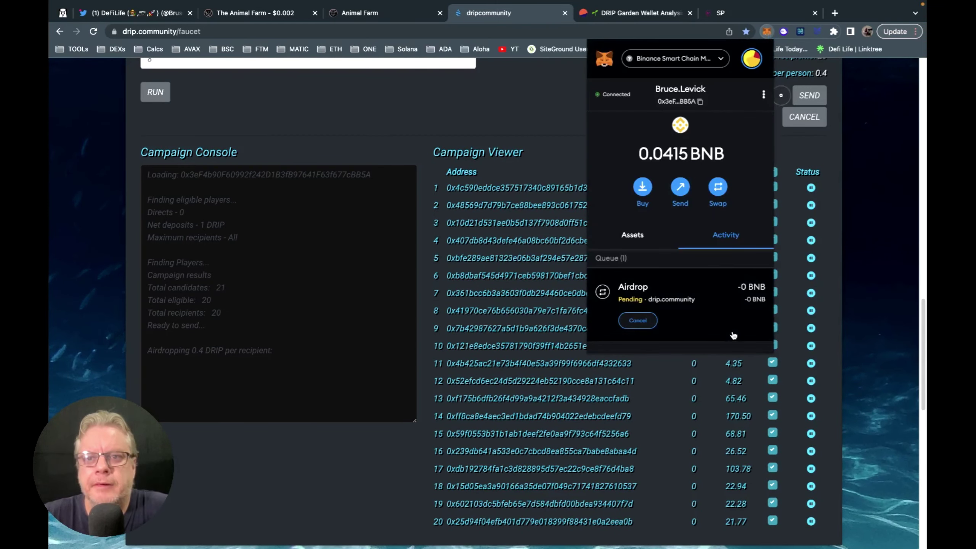
scroll(719, 335, "down", 2)
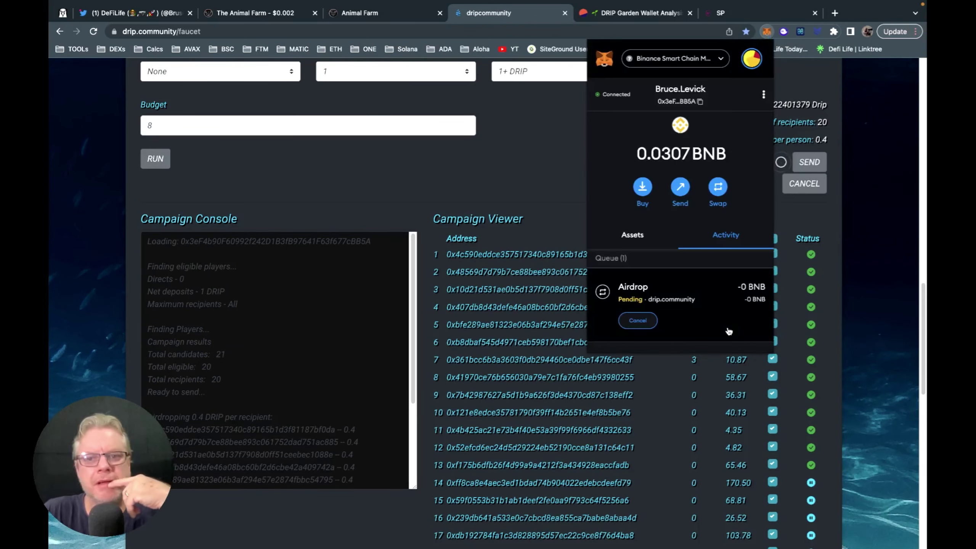
left_click(722, 327)
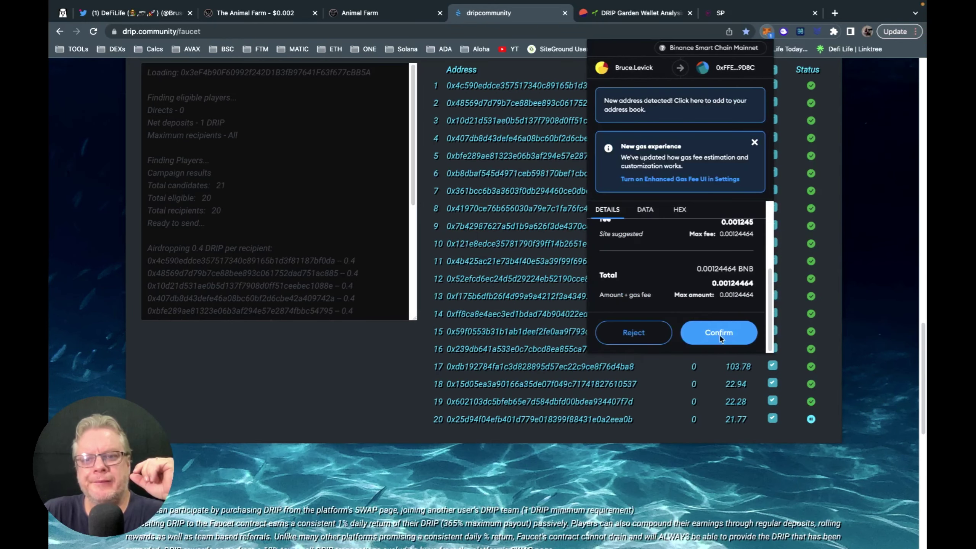
left_click(719, 330)
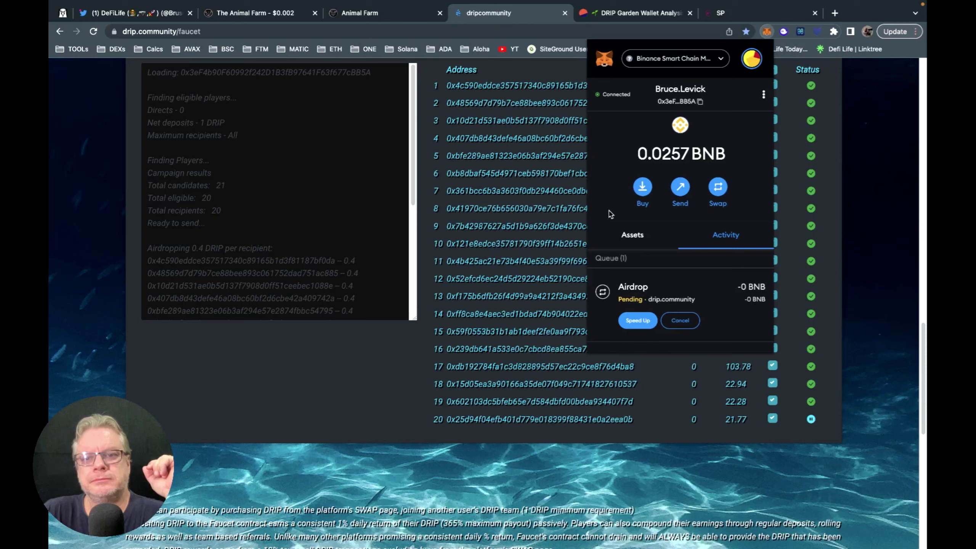
left_click(856, 283)
Step: Review the completed airdrop rows on the faucet page, then switch to the Staker Protocol site
scroll(857, 286, "up", 1)
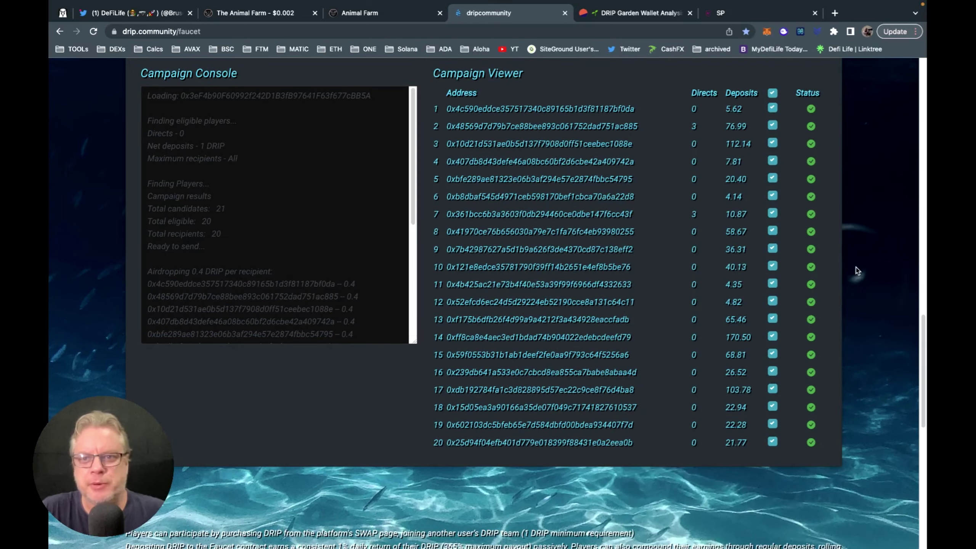
scroll(856, 274, "up", 1)
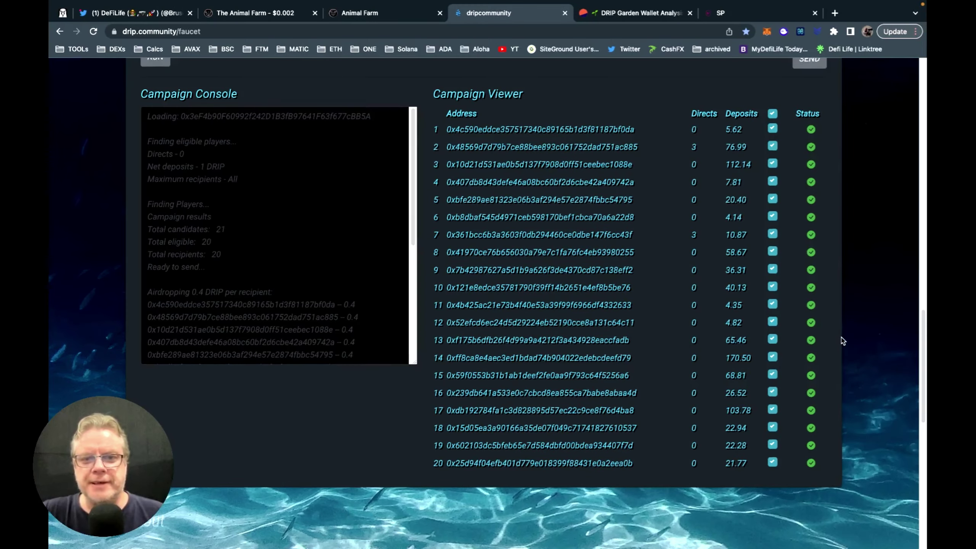
scroll(841, 337, "up", 5)
scroll(842, 339, "up", 8)
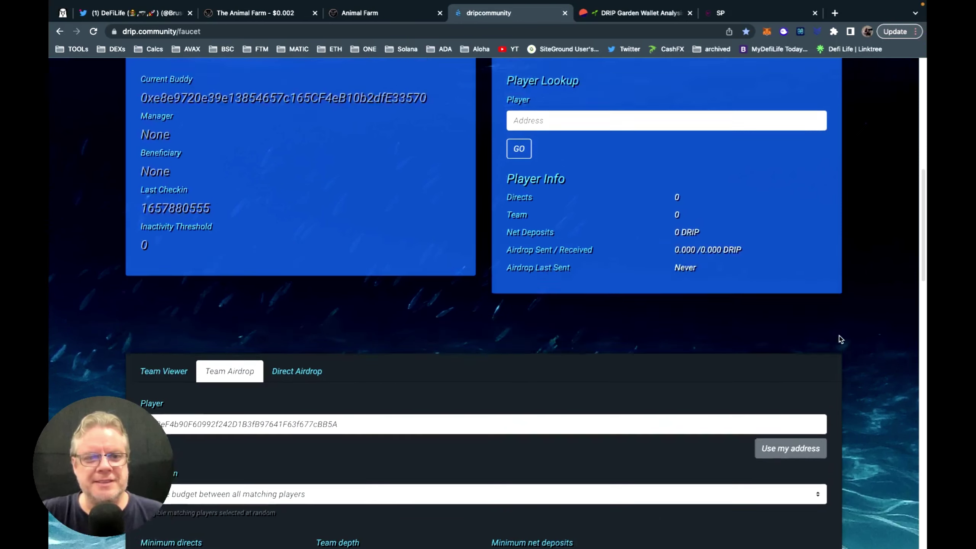
scroll(838, 338, "up", 5)
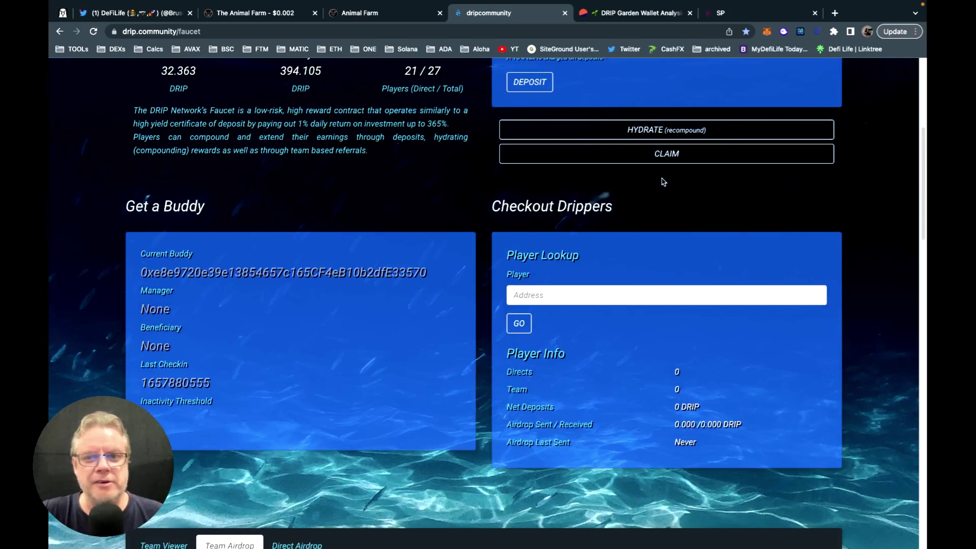
left_click(755, 16)
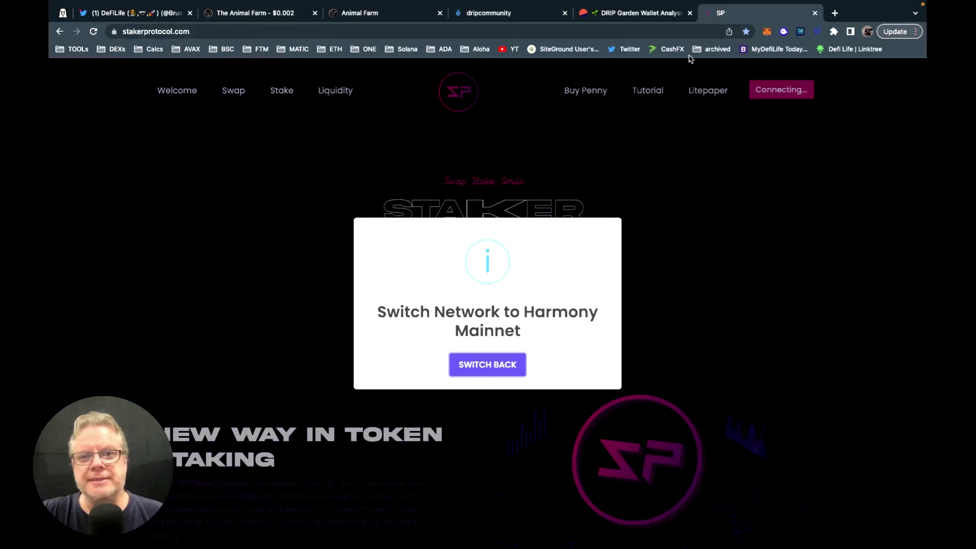
Step: Connect MetaMask and review the Stake page: 65.20 USD wallet, 141.144037 Staker locked
left_click(766, 32)
left_click(383, 97)
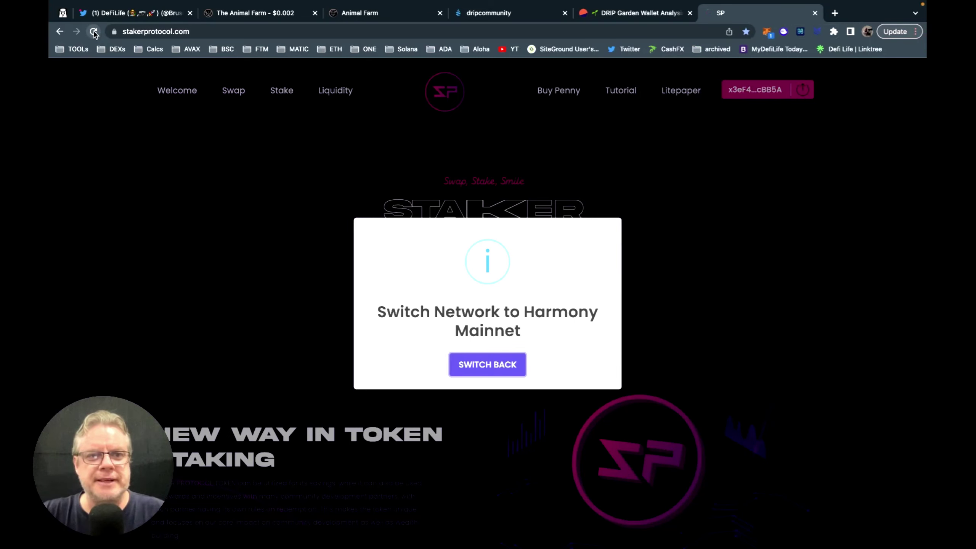
left_click(290, 95)
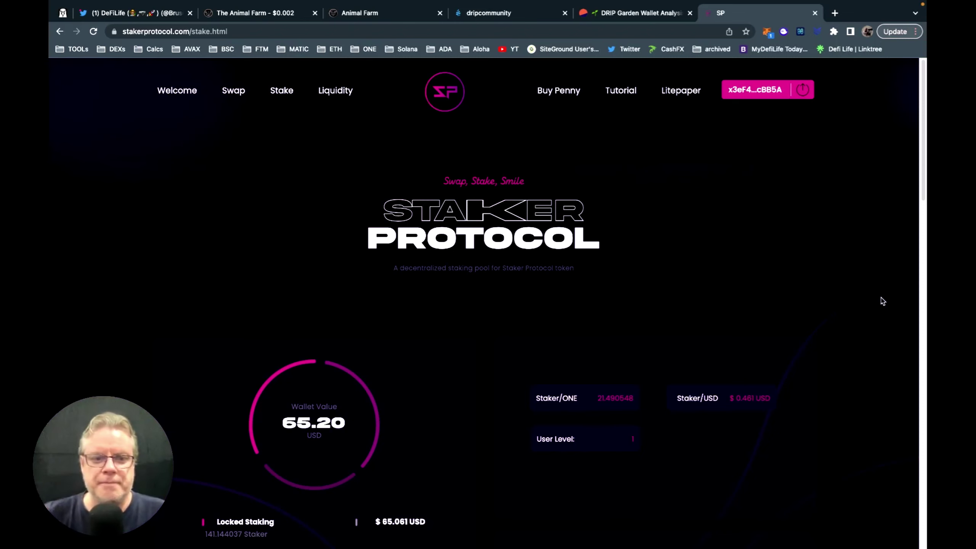
scroll(837, 303, "down", 1)
scroll(836, 303, "down", 8)
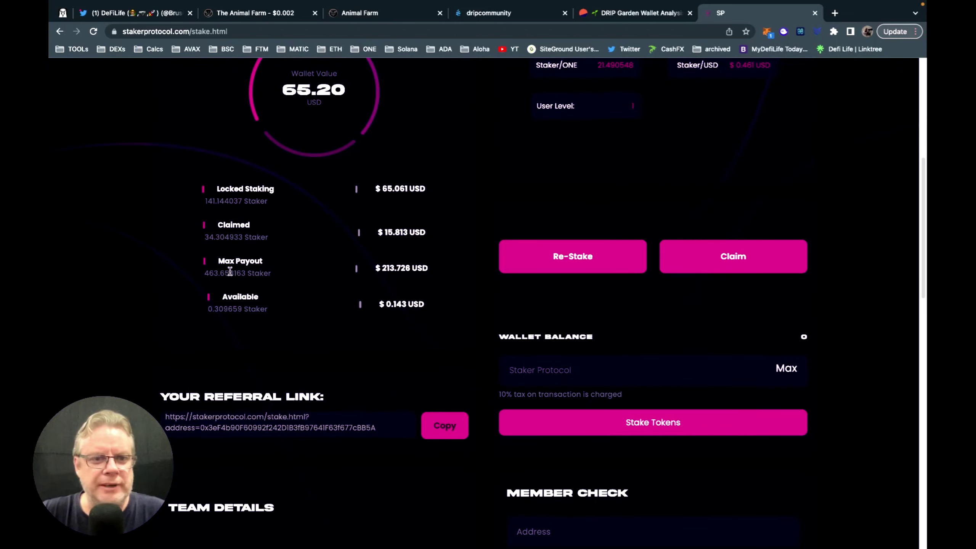
scroll(149, 320, "down", 15)
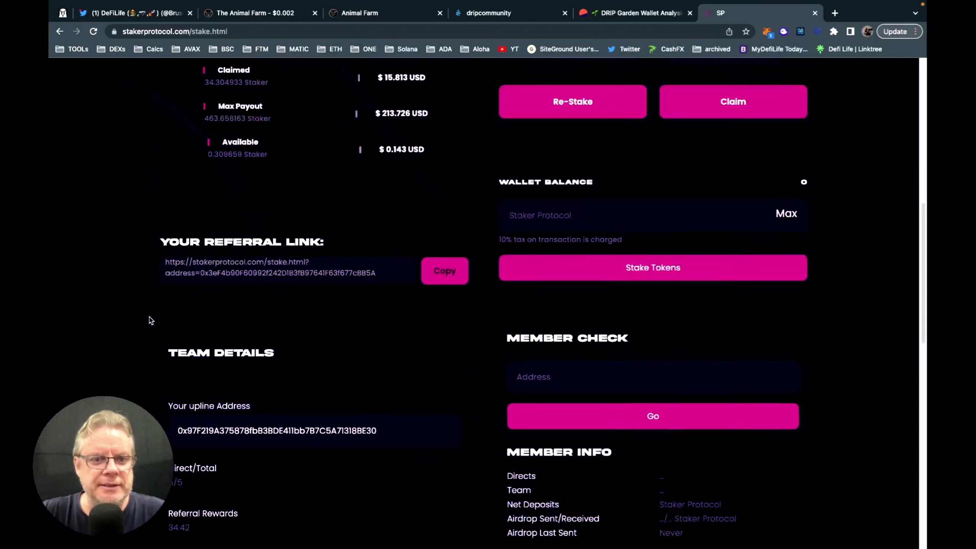
scroll(148, 320, "up", 10)
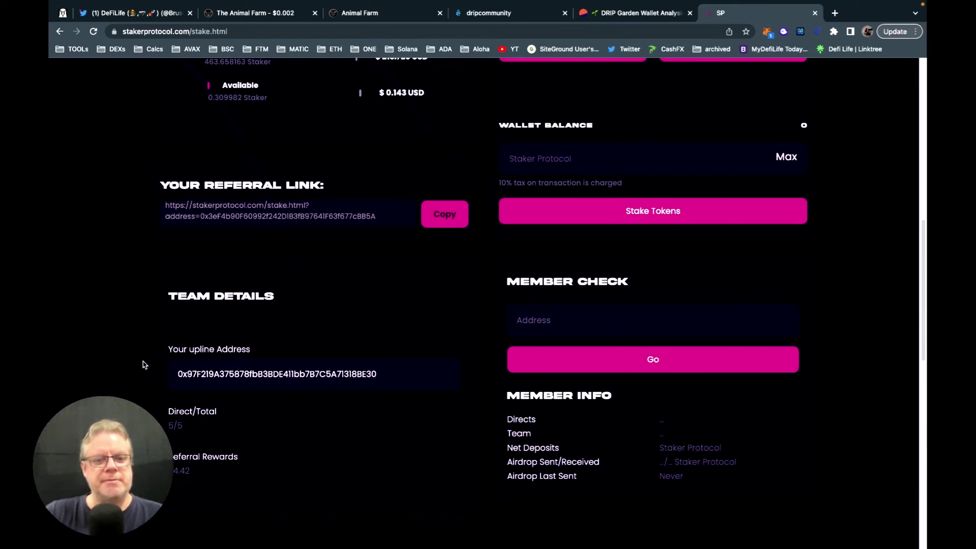
scroll(145, 358, "up", 2)
scroll(146, 355, "up", 10)
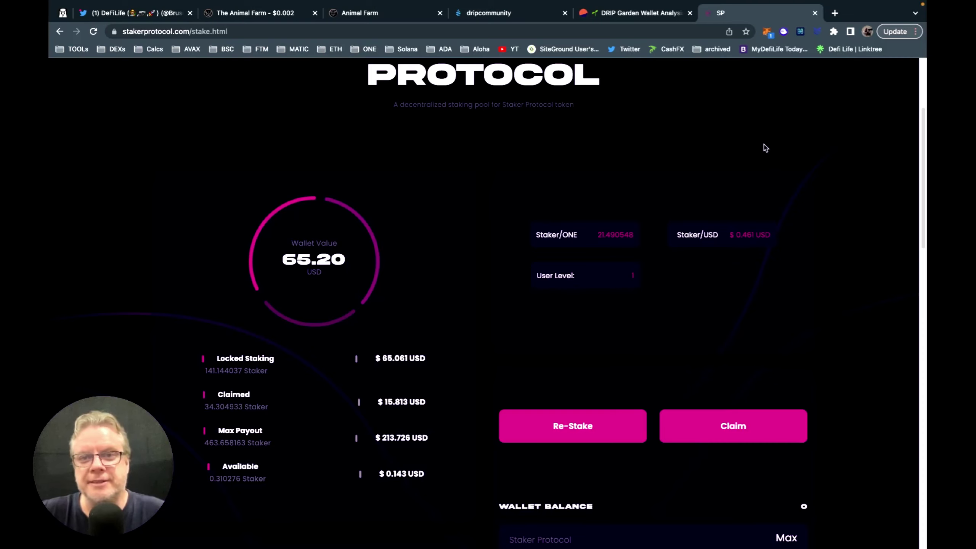
Step: Go back to the dripcommunity tab and scroll to the top of the Faucet page
left_click(499, 12)
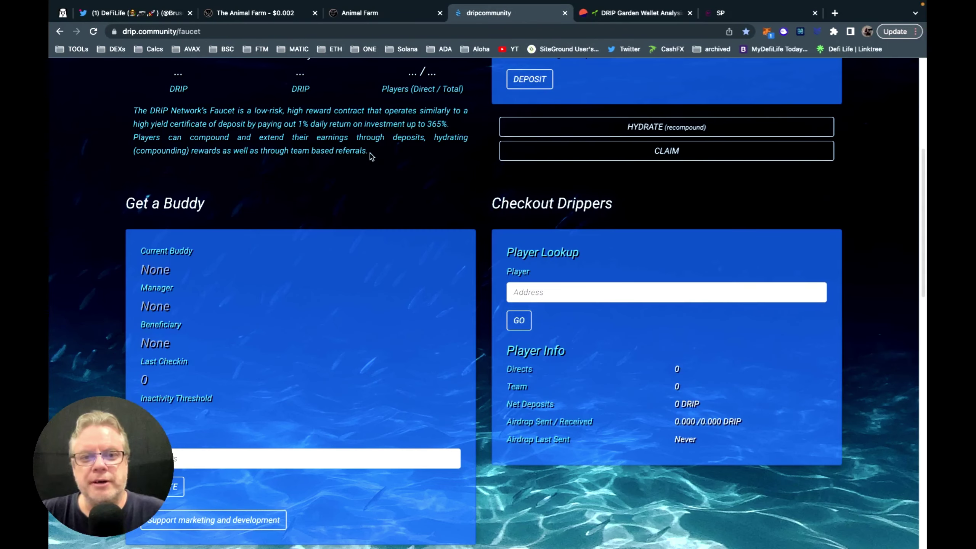
scroll(98, 175, "up", 5)
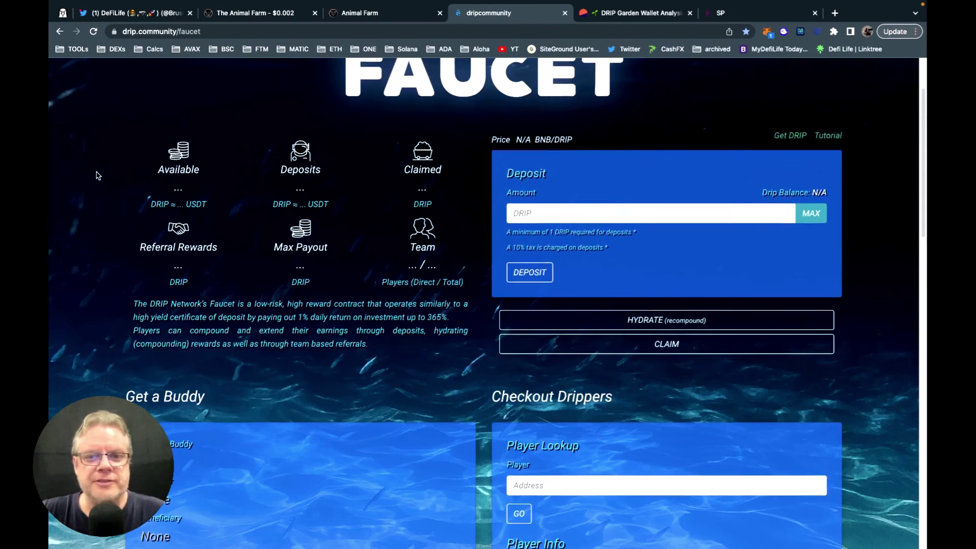
scroll(98, 175, "up", 1)
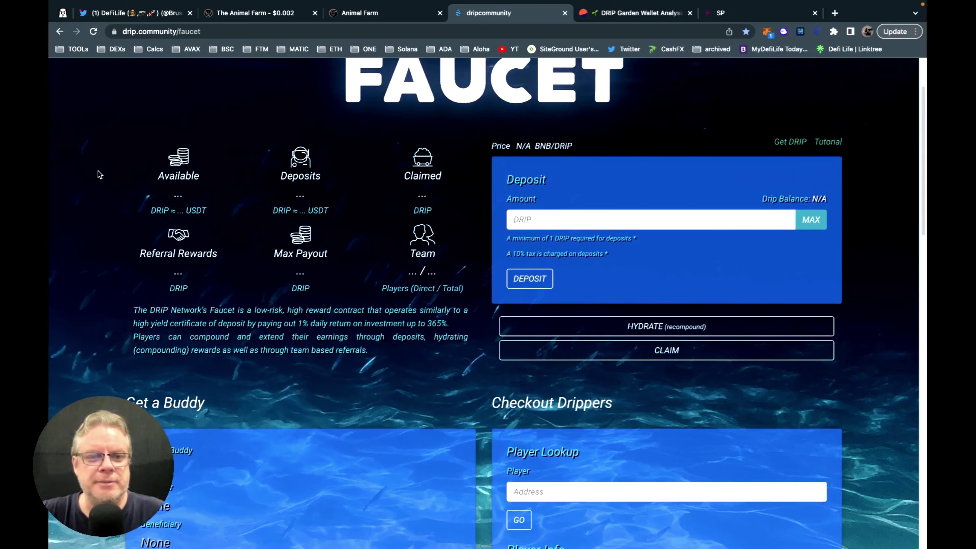